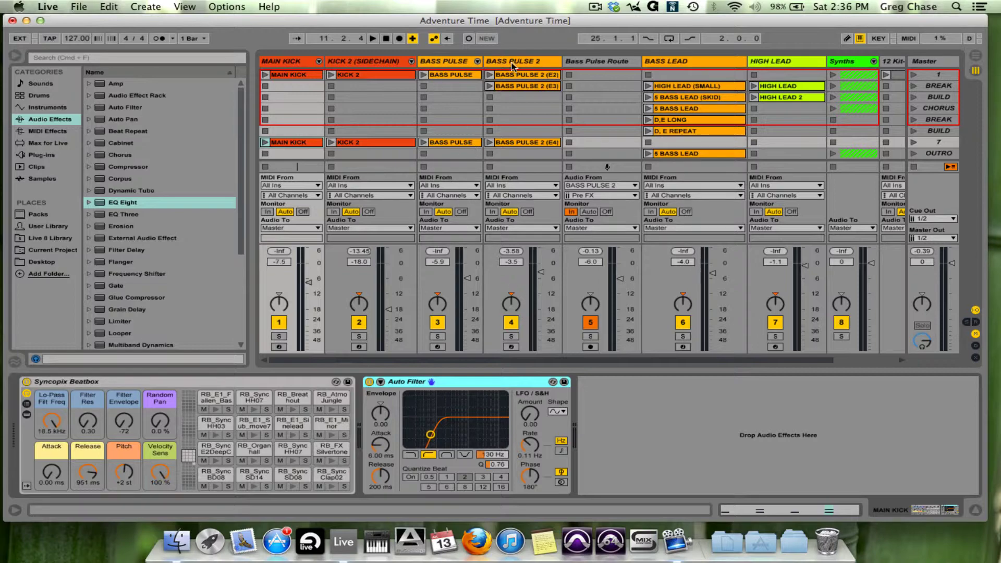
Solo Main Kick and Bass Pulse 2, audition scene 7, then stop playback.
left_click(512, 66)
left_click(299, 64)
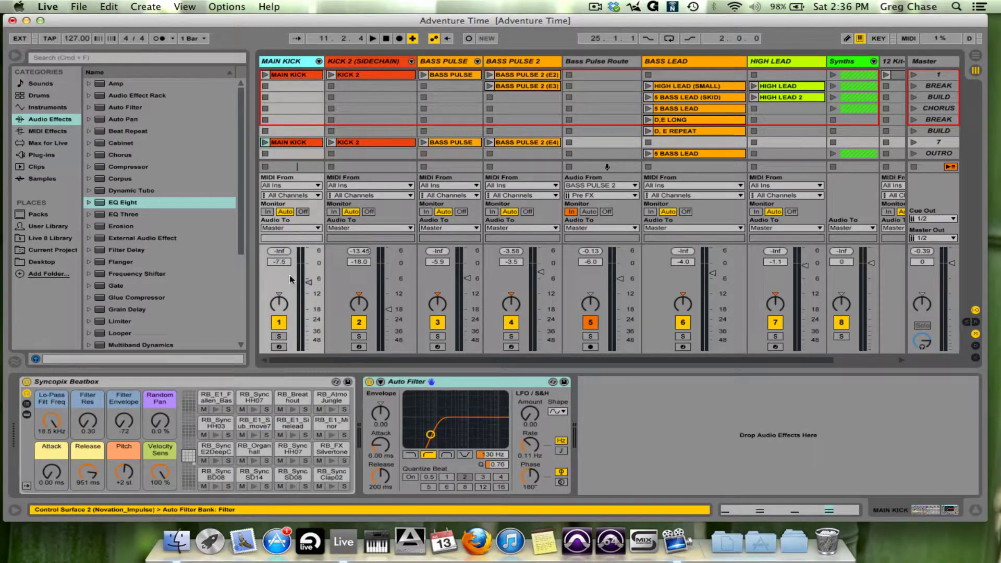
left_click(279, 336)
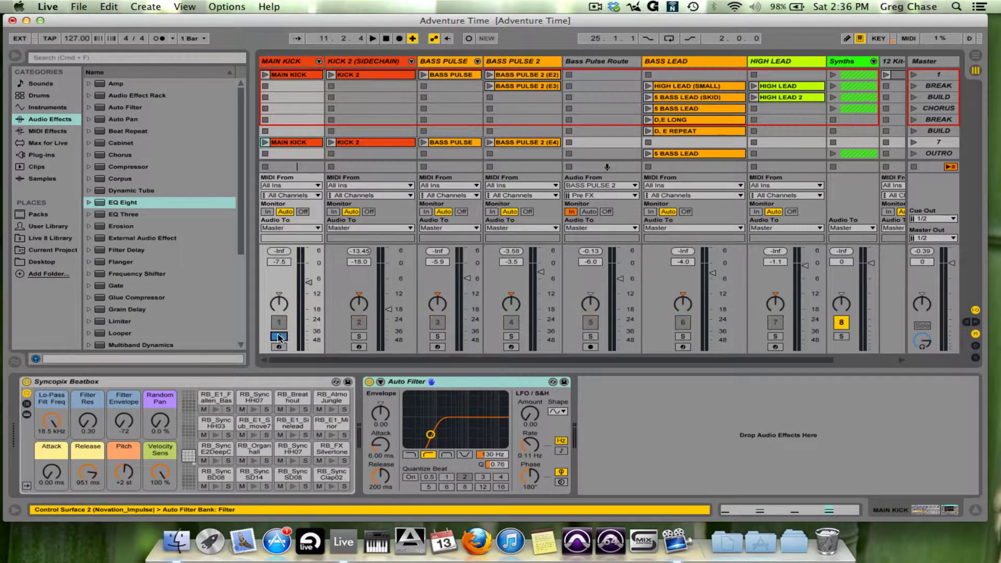
left_click(511, 336, "super")
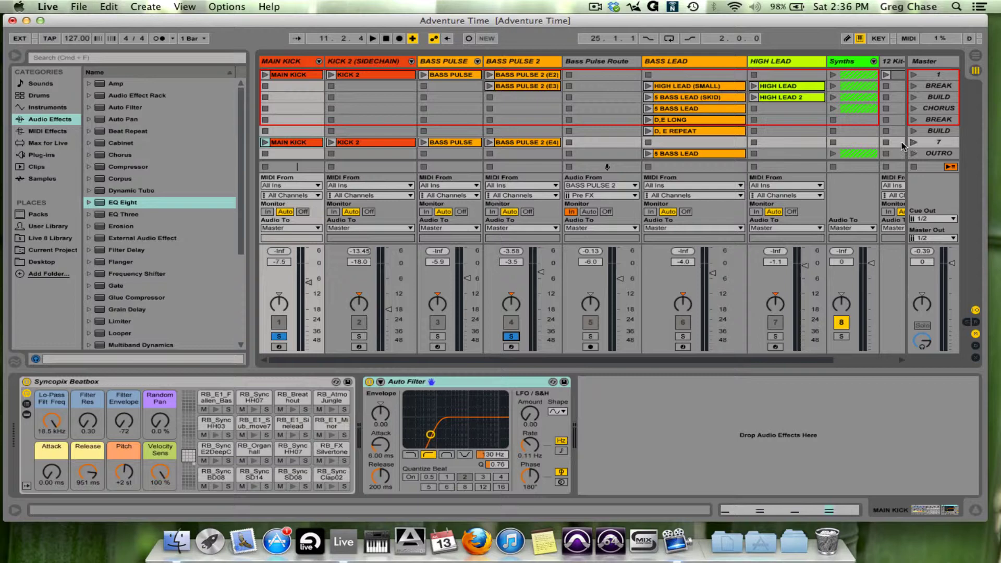
left_click(912, 143)
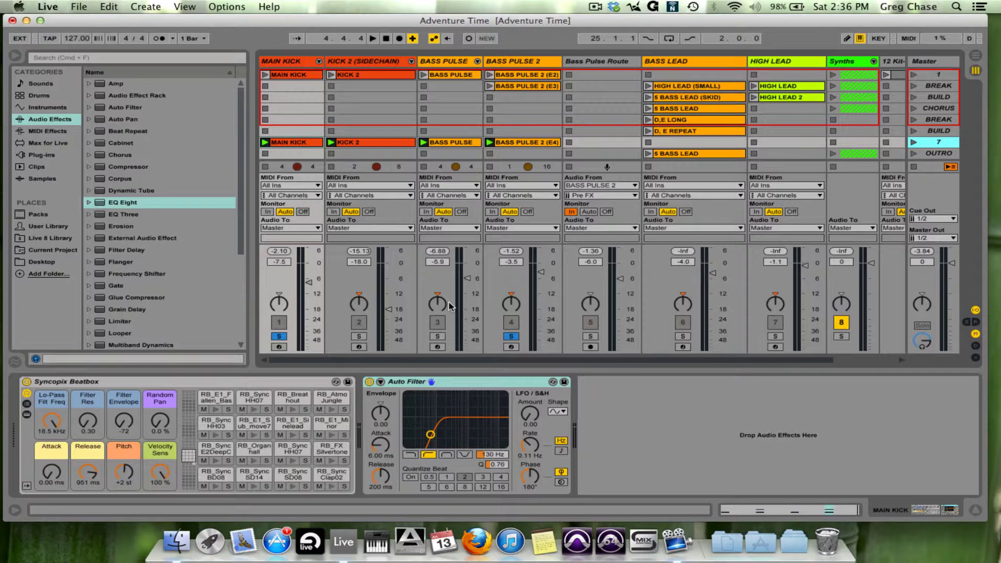
key("space")
key("space")
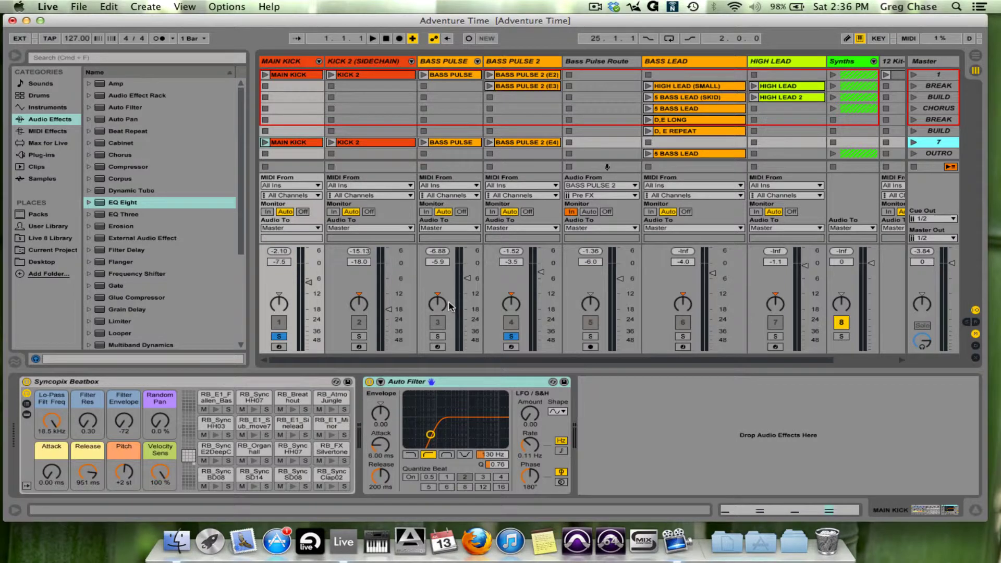
Add EQ Eight to Main Kick after its Auto Filter and solo the track.
left_click(288, 62)
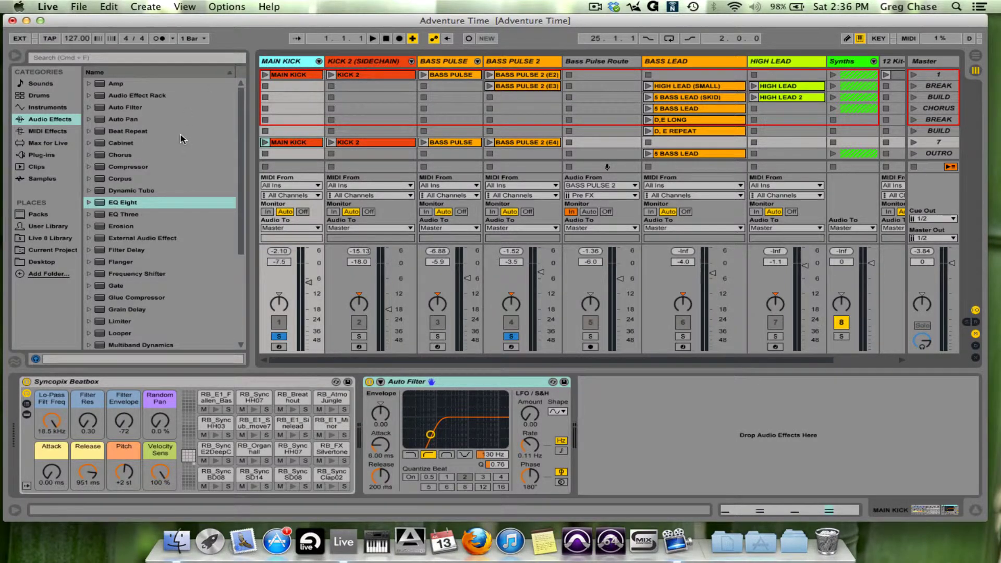
left_click(122, 203)
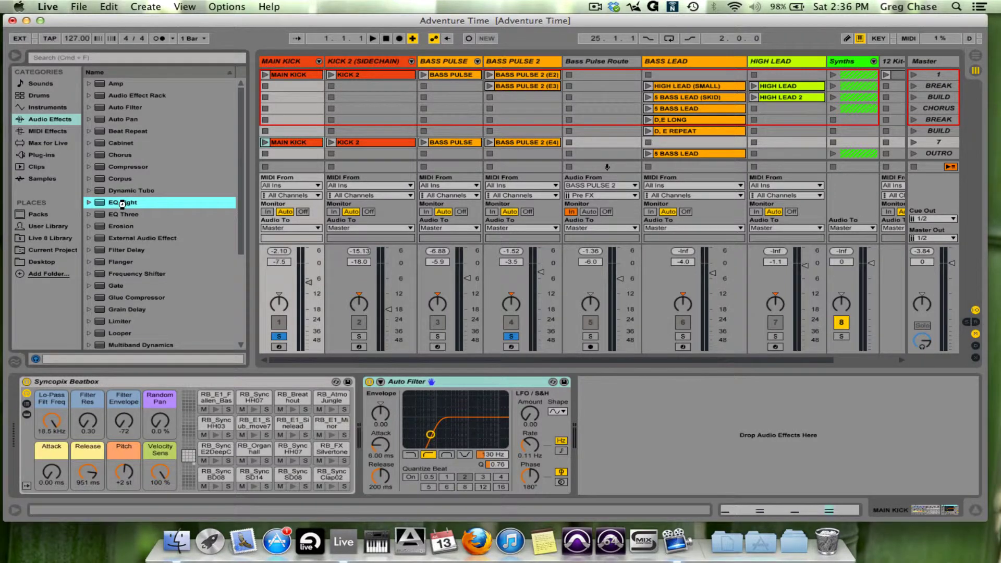
double_click(122, 202)
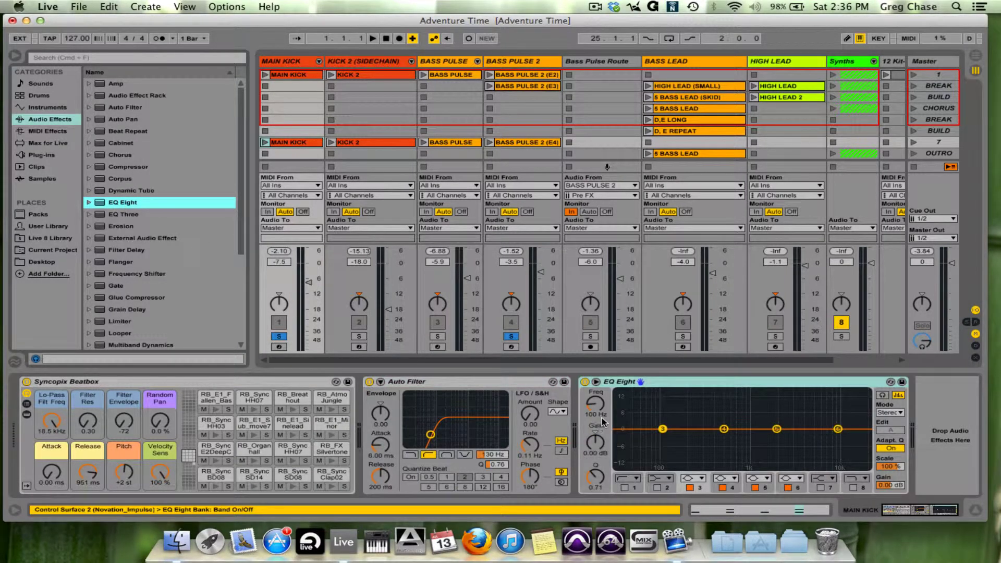
left_click(279, 336)
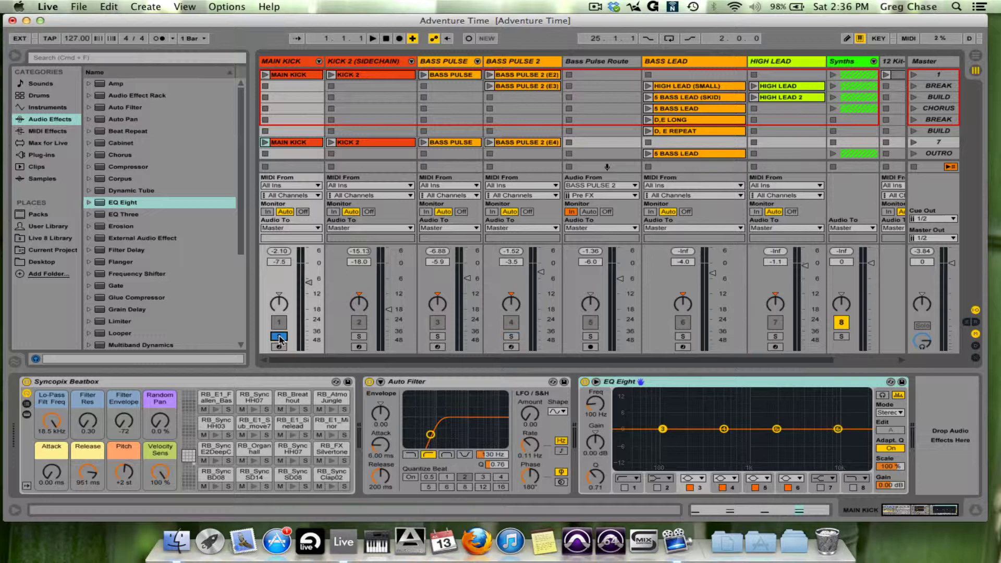
Boost EQ Eight band 5 by 7.07 dB near 2.85 kHz and play the Main Kick clip.
left_click_drag(775, 429, 772, 411)
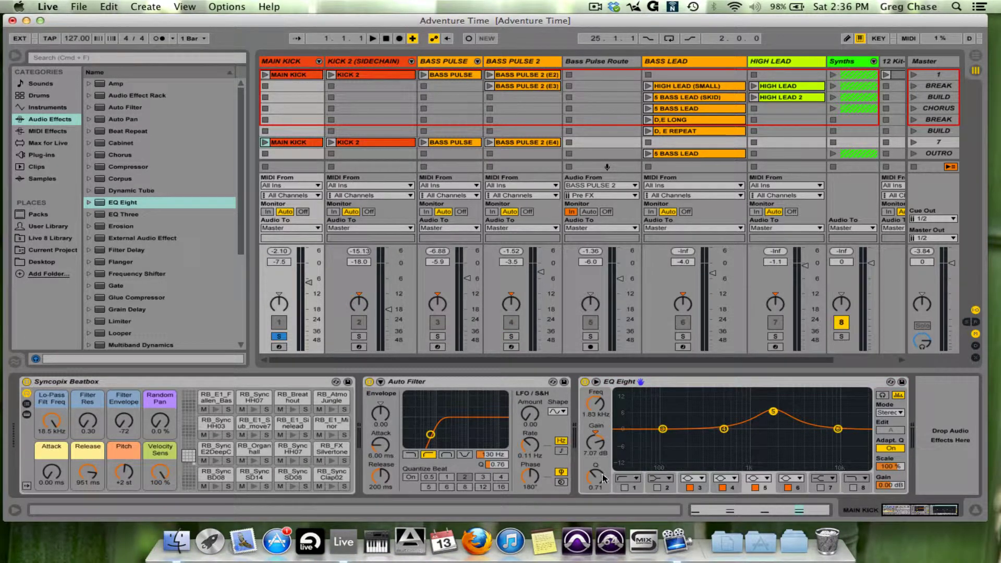
mouse_move(595, 404)
left_mouse_down()
mouse_move(596, 419)
mouse_move(595, 401)
left_mouse_up()
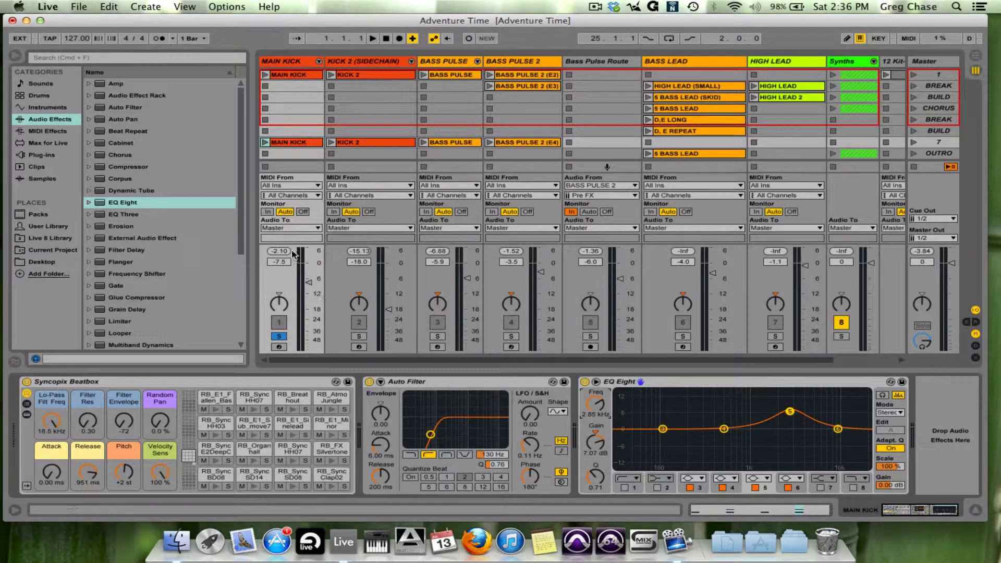
left_click(266, 143)
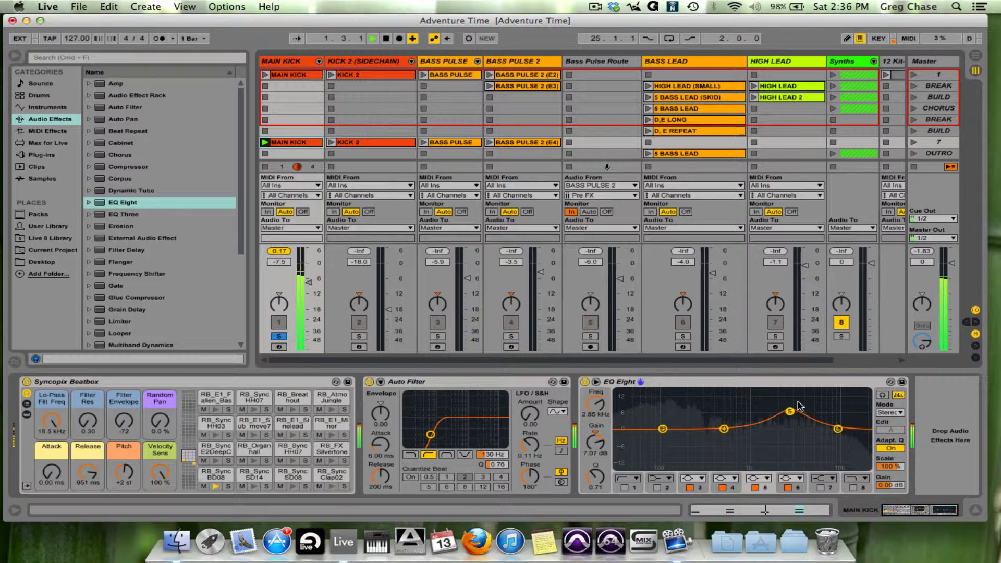
Reshape Main Kick's band 5 into a 2.00 dB bell at 2.64 kHz with Q 2.03.
left_click_drag(789, 411, 758, 443)
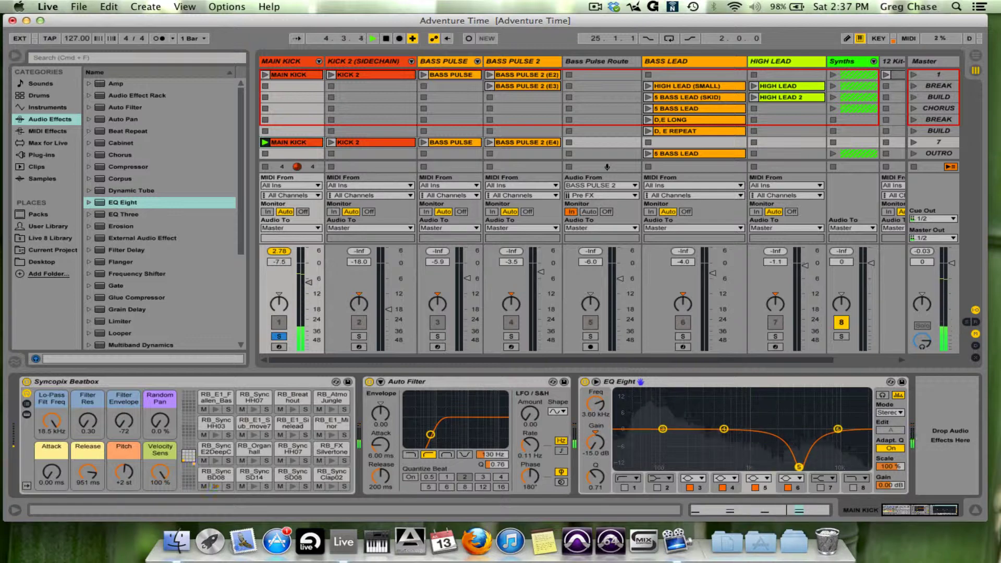
left_click_drag(791, 448, 780, 414)
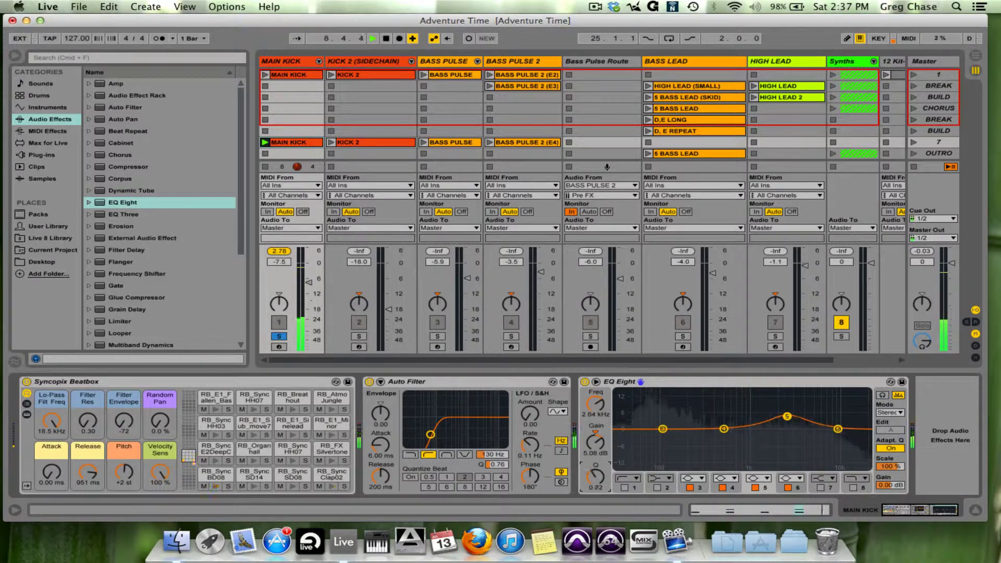
left_click_drag(595, 476, 595, 469)
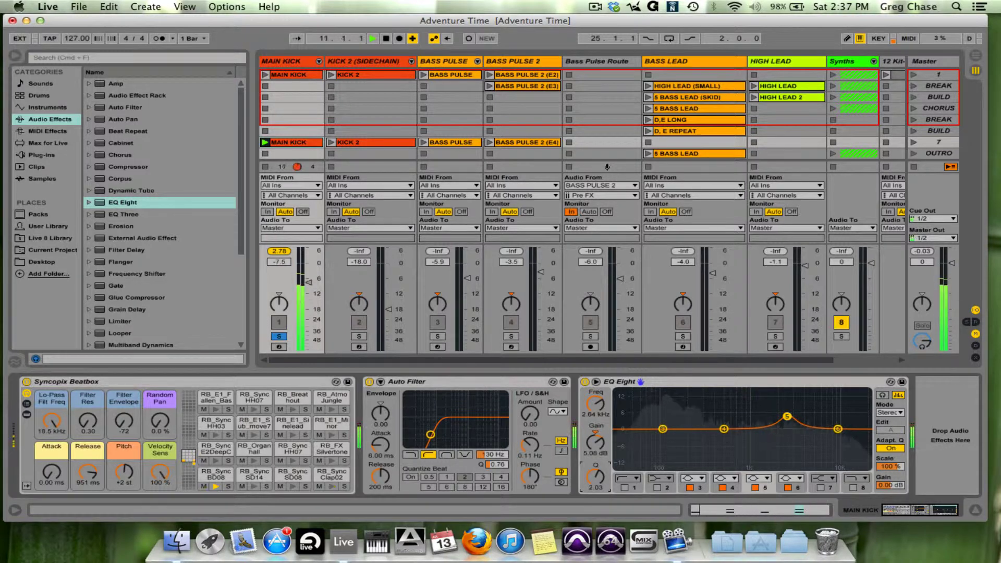
left_click_drag(595, 476, 598, 437)
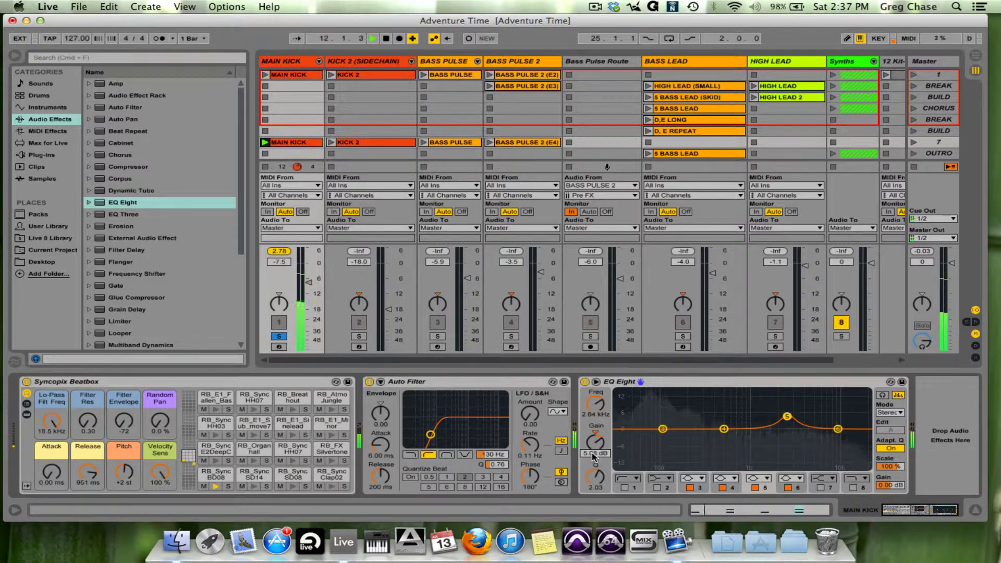
left_click_drag(593, 454, 593, 456)
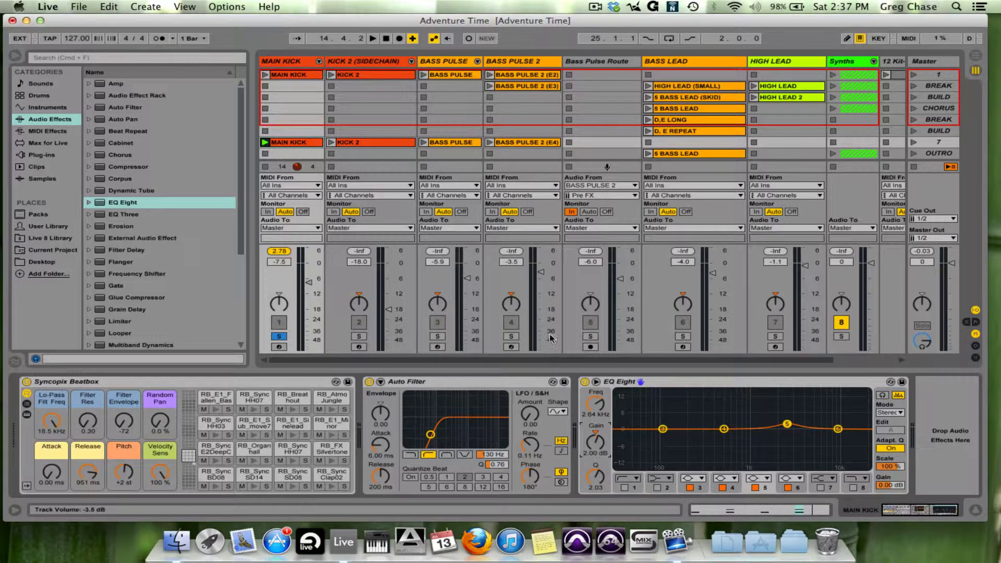
Solo Bass Pulse 2 and insert a flat EQ Eight ahead of its Compressor.
left_click(505, 64)
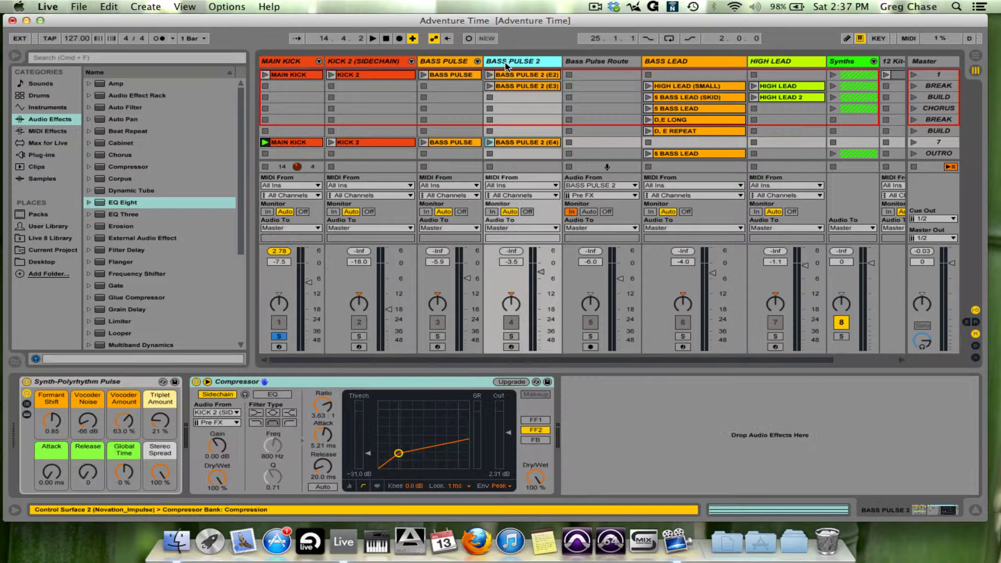
left_click(512, 338)
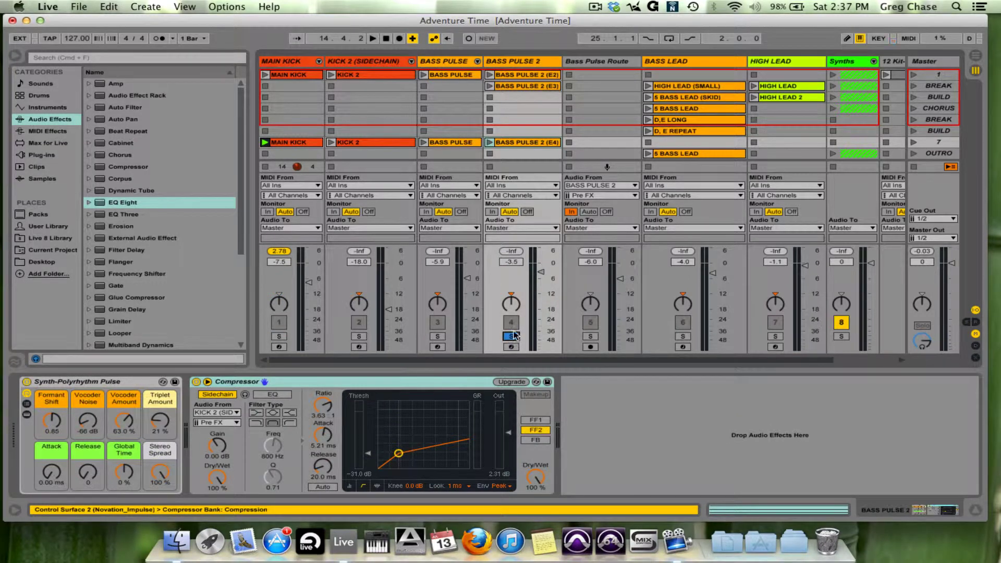
left_click(114, 202)
double_click(114, 202)
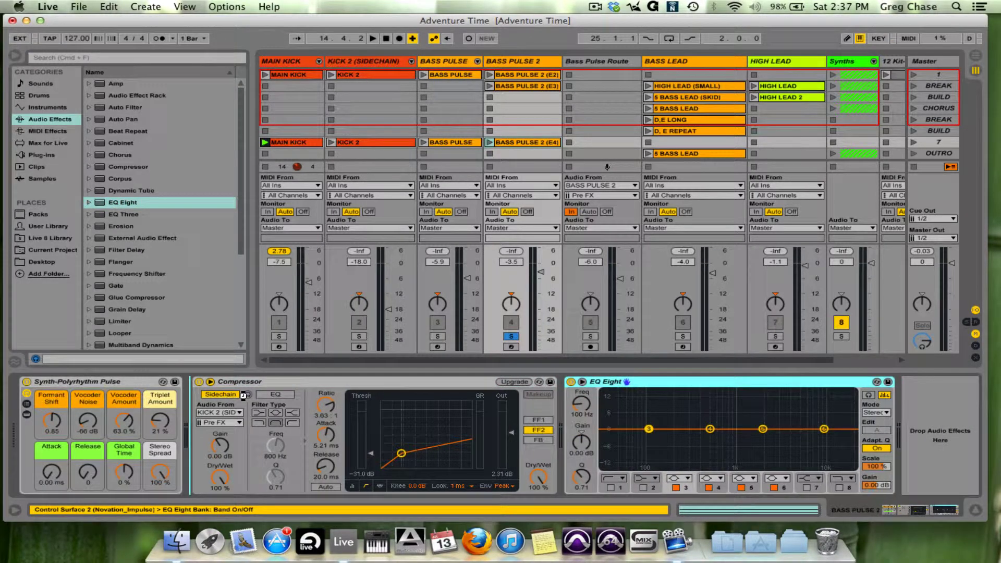
left_click_drag(604, 381, 243, 399)
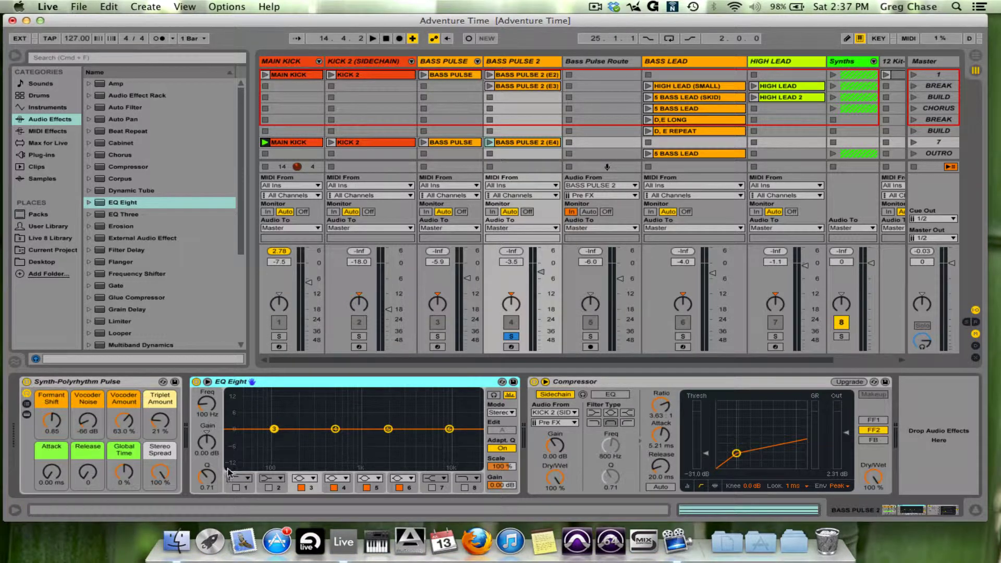
Enable band 1's low-cut at about 360 Hz and play the BASS PULSE 2 (E4) clip.
left_click(236, 488)
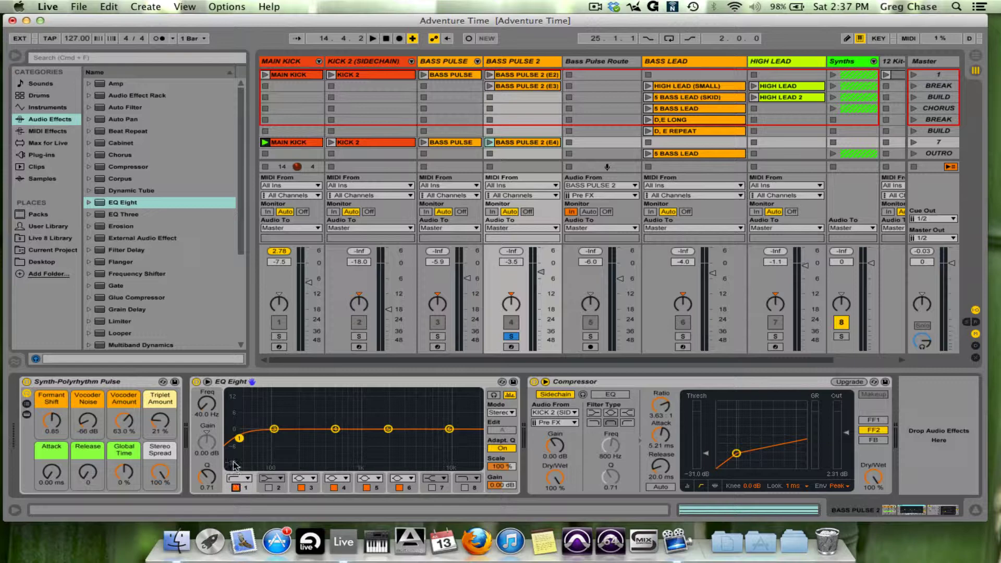
left_click_drag(240, 439, 415, 437)
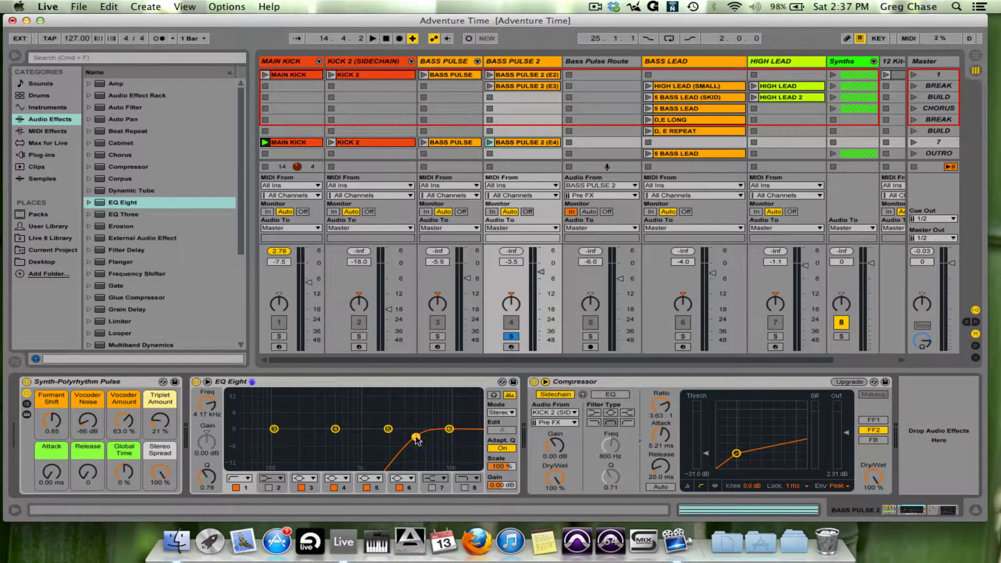
left_click(489, 142)
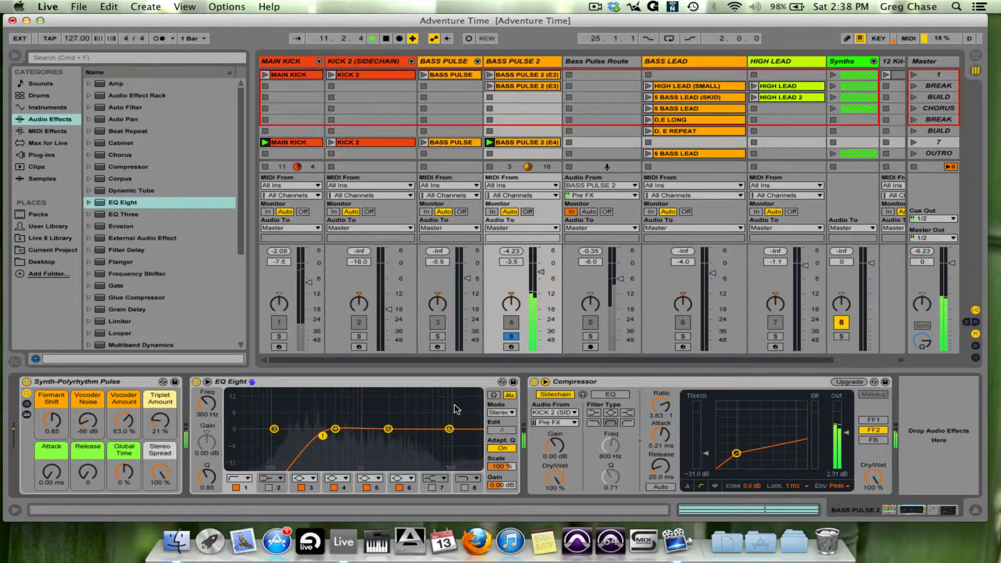
Disable EQ band 3 and make band 6 a 7.72 kHz high shelf boosted 2.14 dB.
left_click(301, 488)
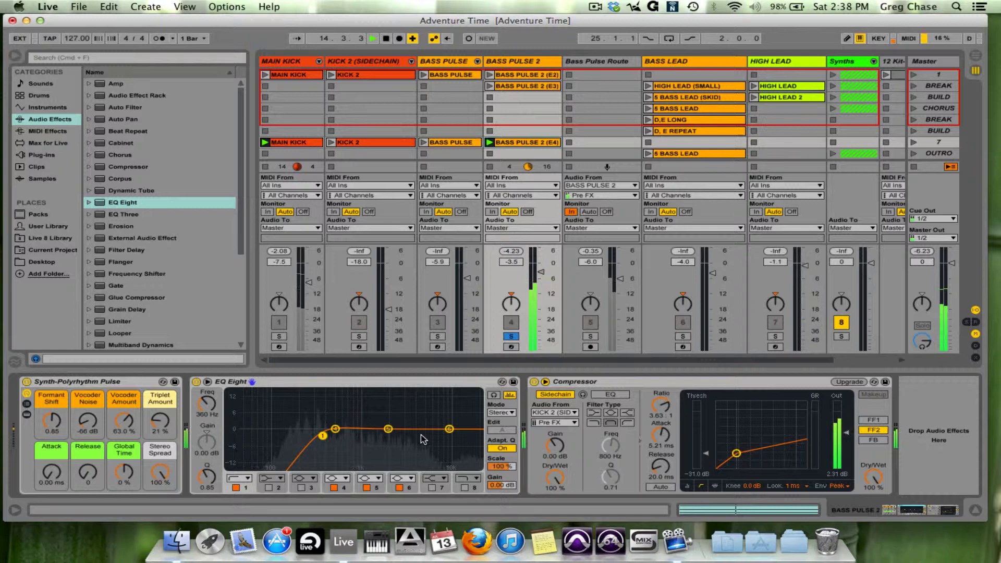
left_click(403, 480)
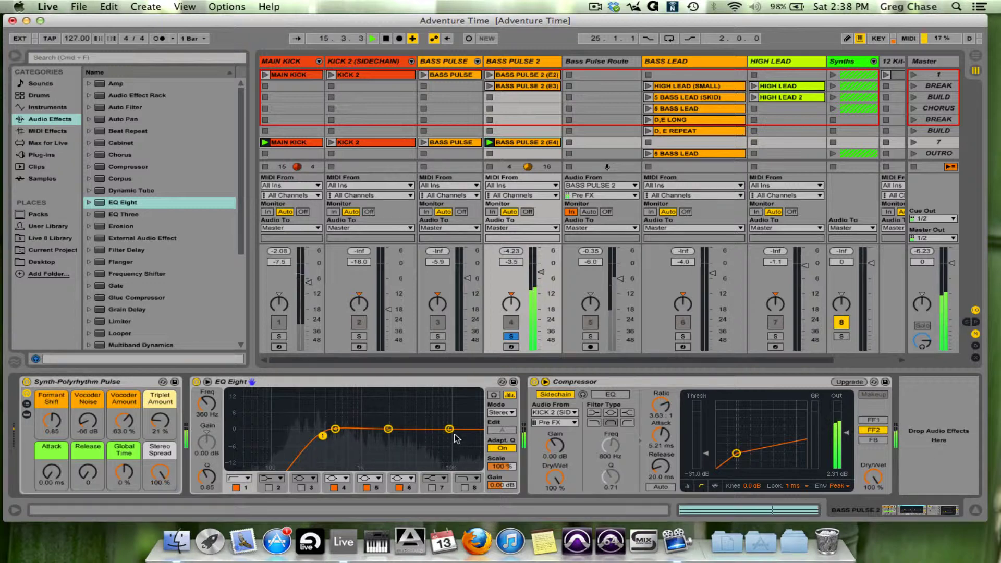
left_click(399, 479)
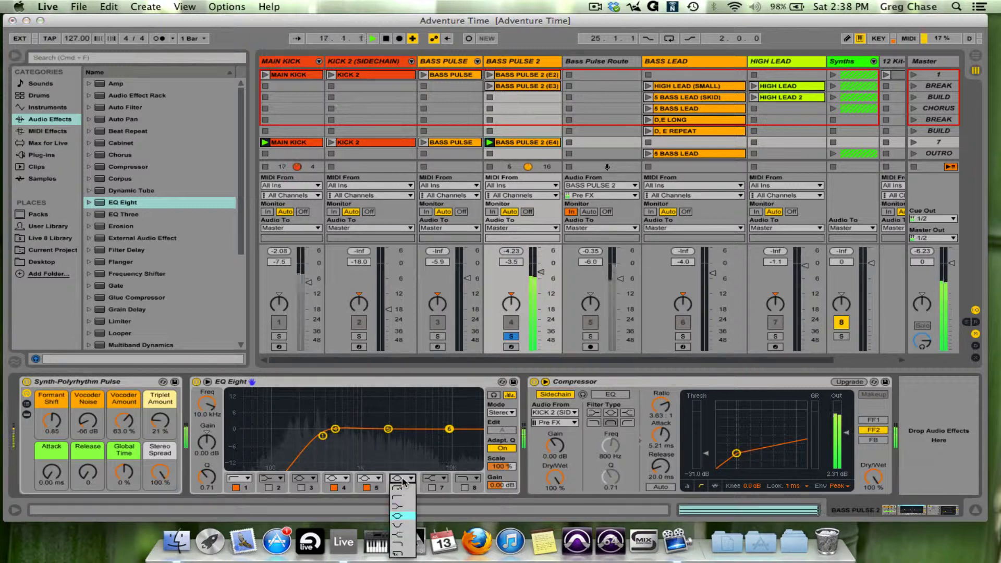
left_click(395, 536)
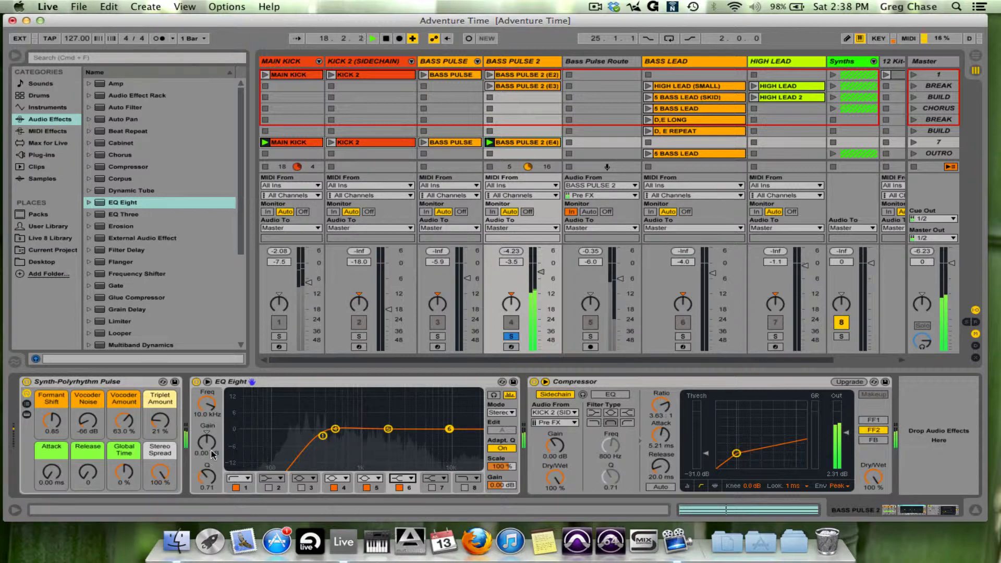
left_click_drag(204, 444, 207, 415)
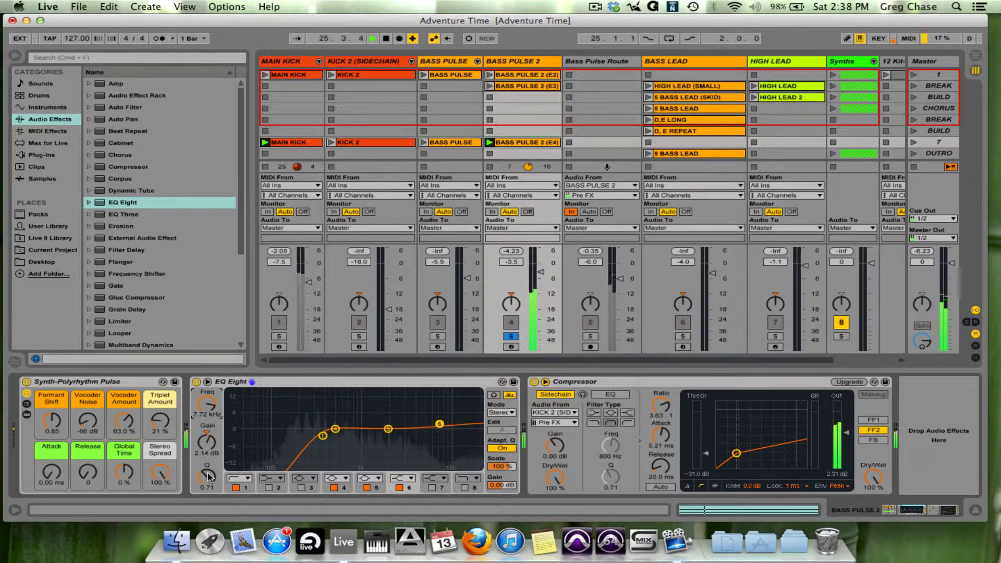
Stop playback, solo Main Kick together with Bass Pulse 2, and launch scene 7.
key("space")
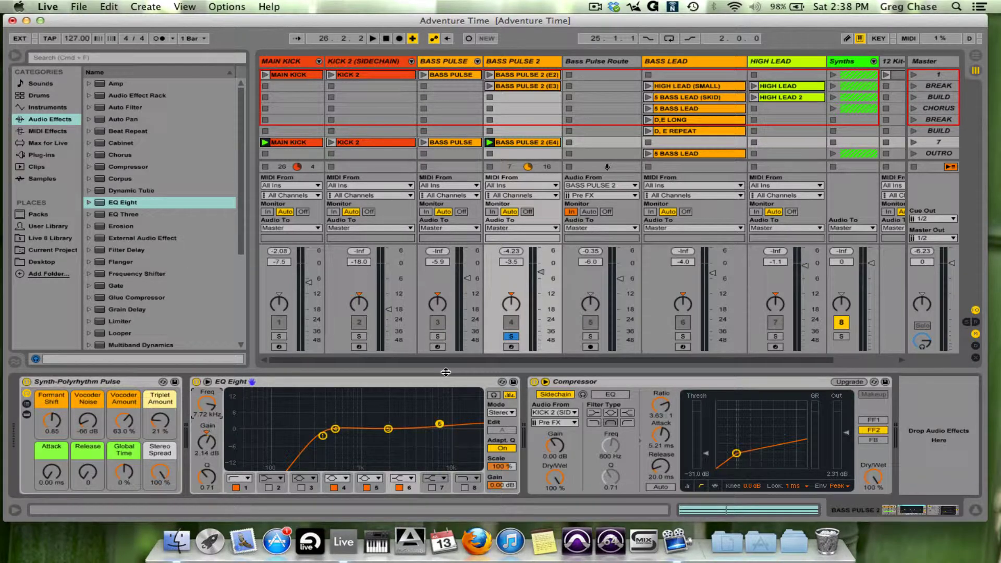
left_click(285, 61)
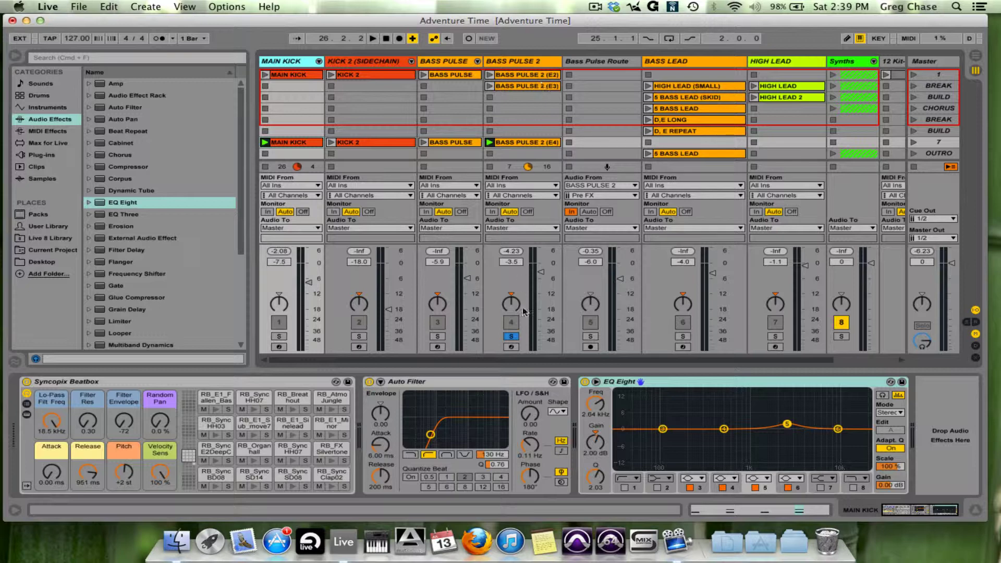
left_click(511, 336)
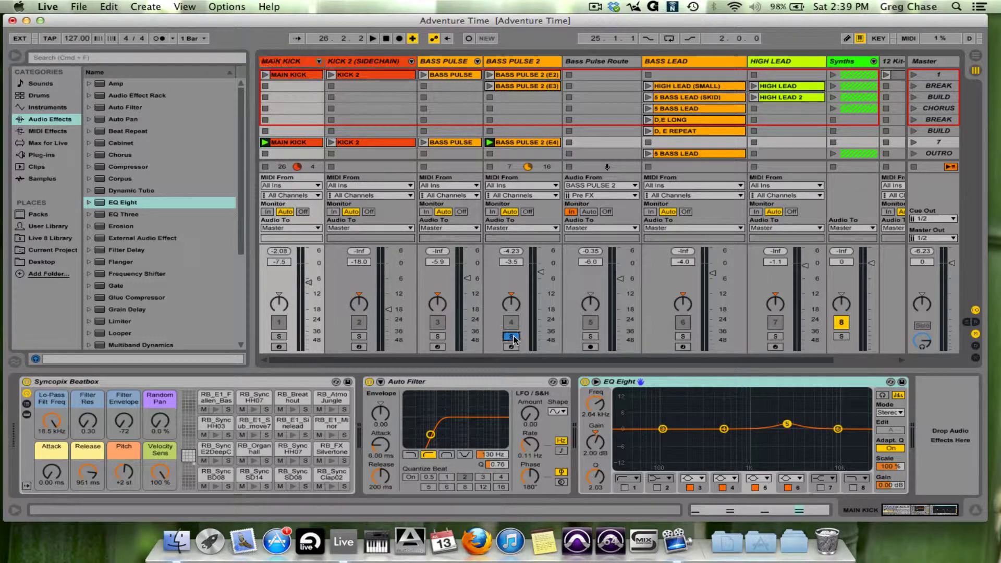
left_click(278, 336)
left_click(511, 336, "super")
left_click(914, 142)
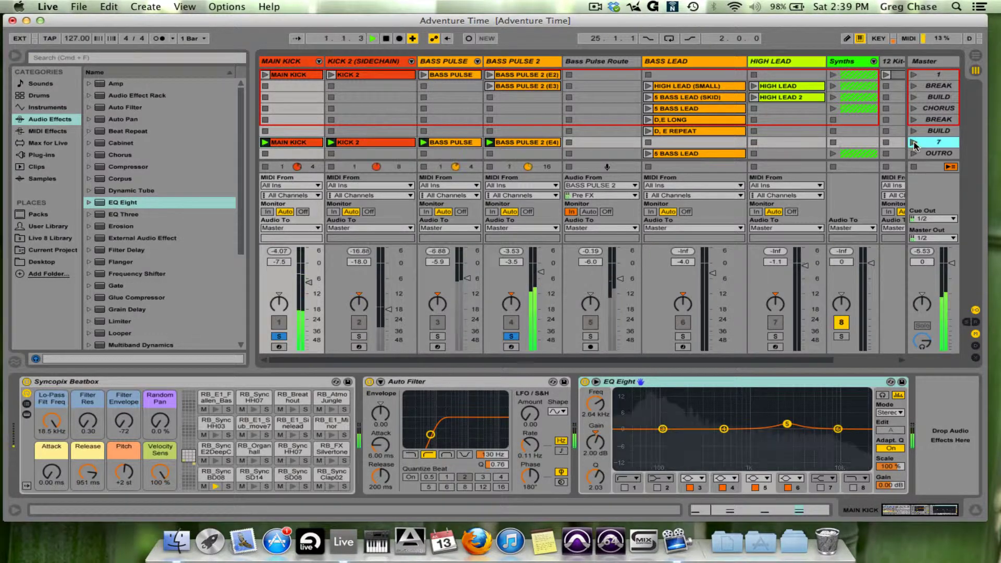
left_click(516, 61)
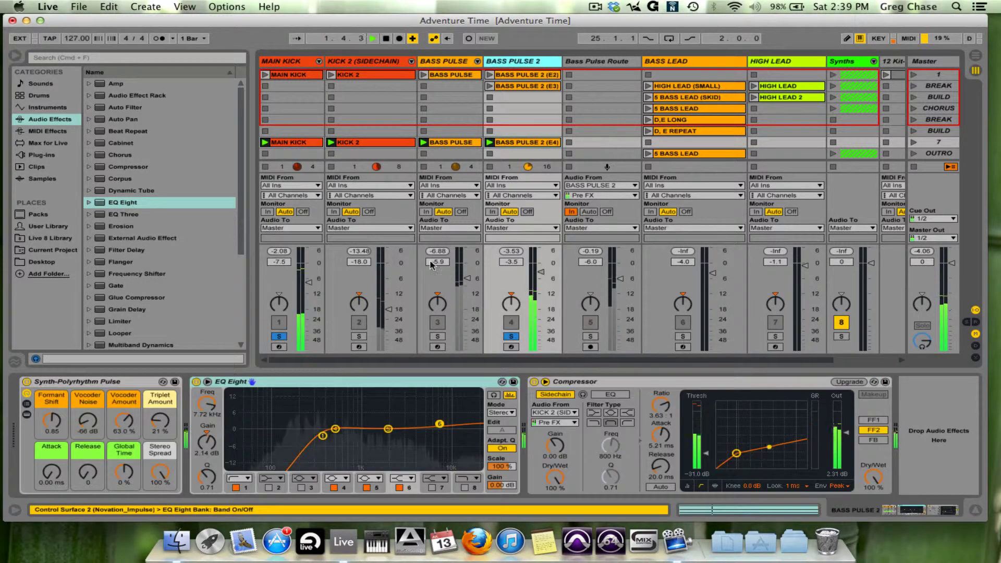
left_click(196, 382)
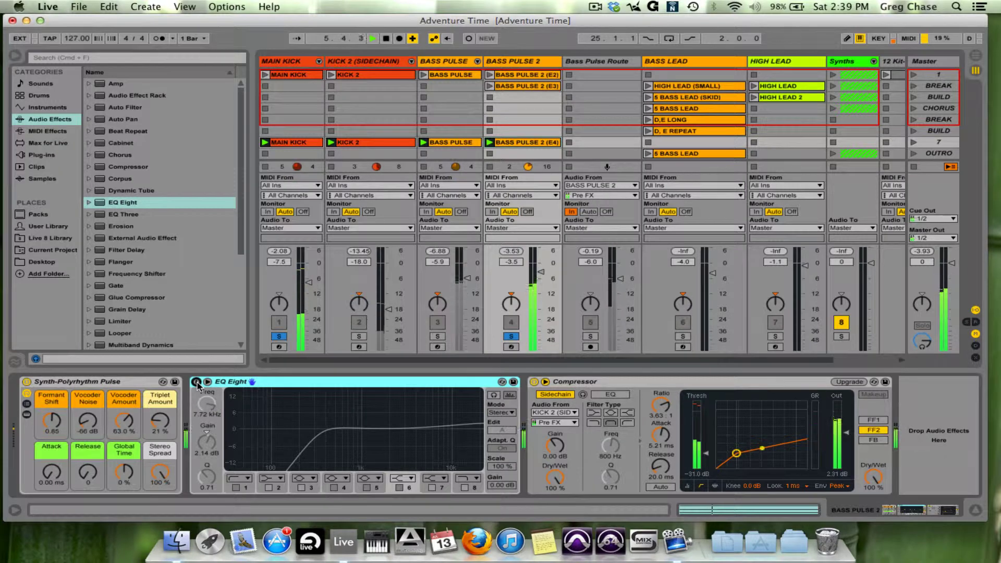
left_click(196, 381)
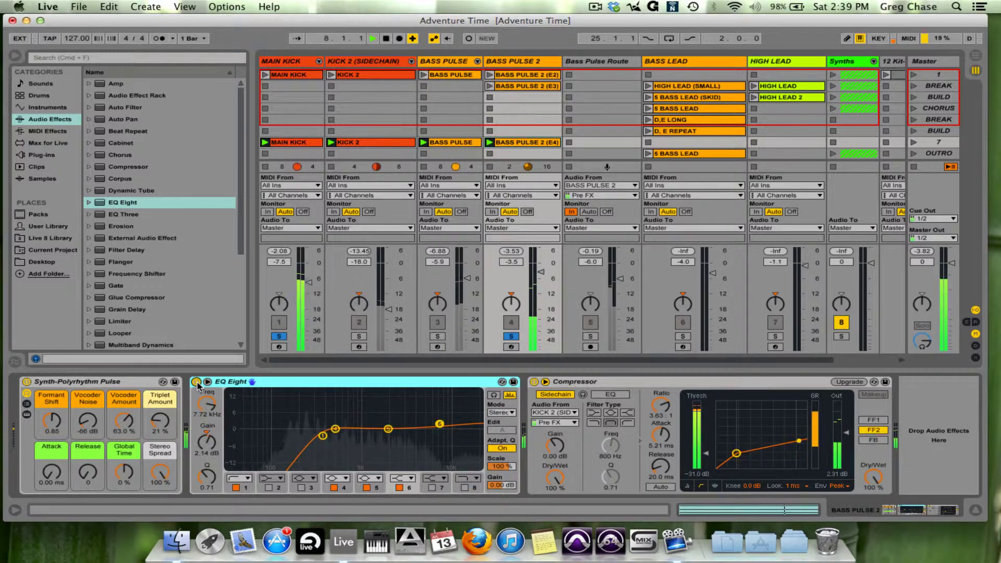
left_click(196, 382)
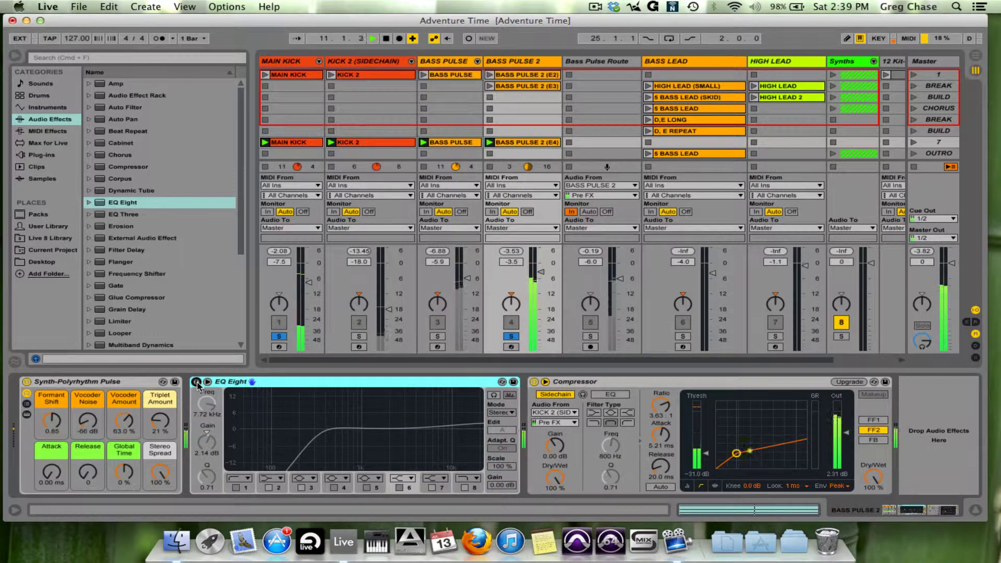
left_click(197, 382)
left_click(293, 61)
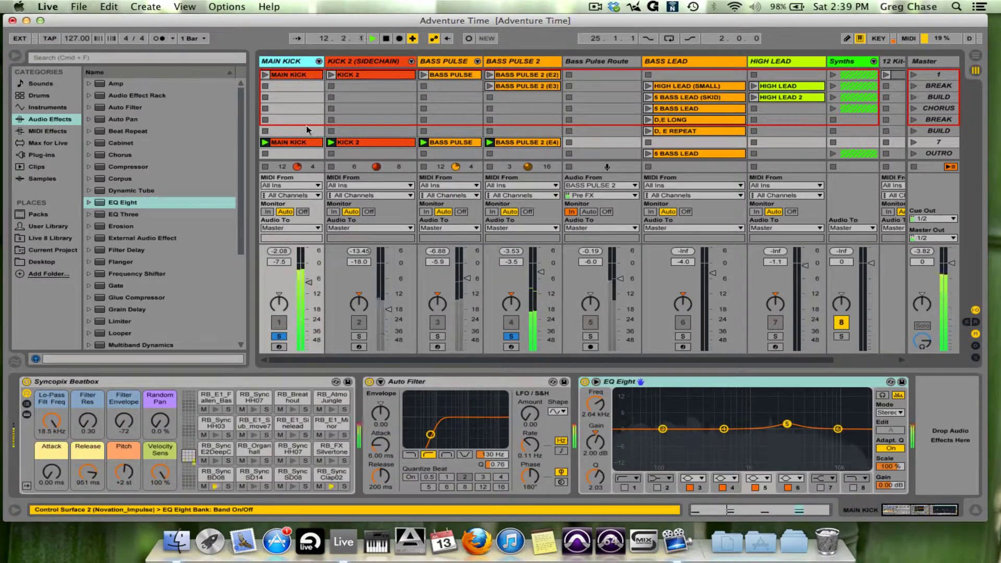
left_click(585, 382)
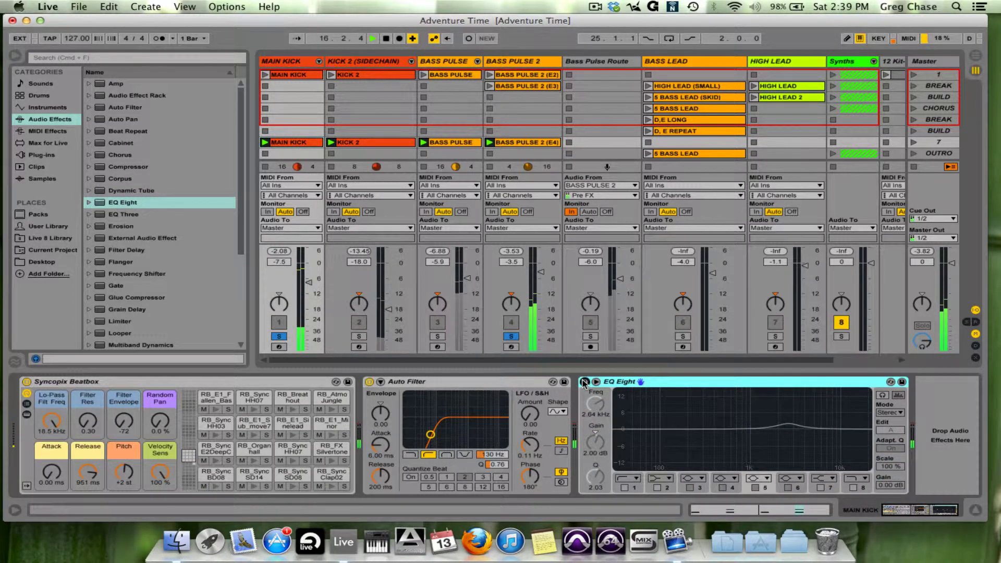
left_click(584, 382)
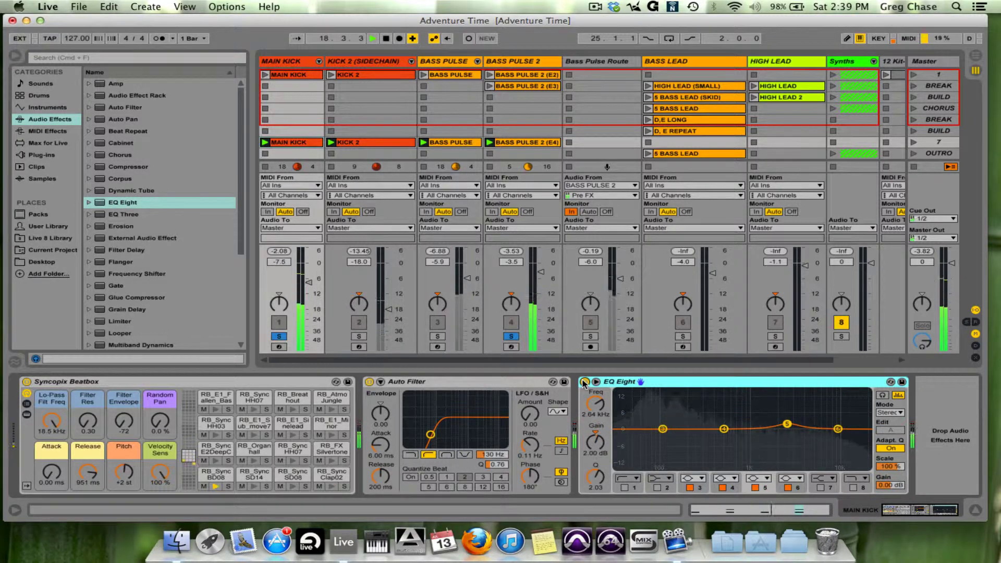
left_click(585, 382)
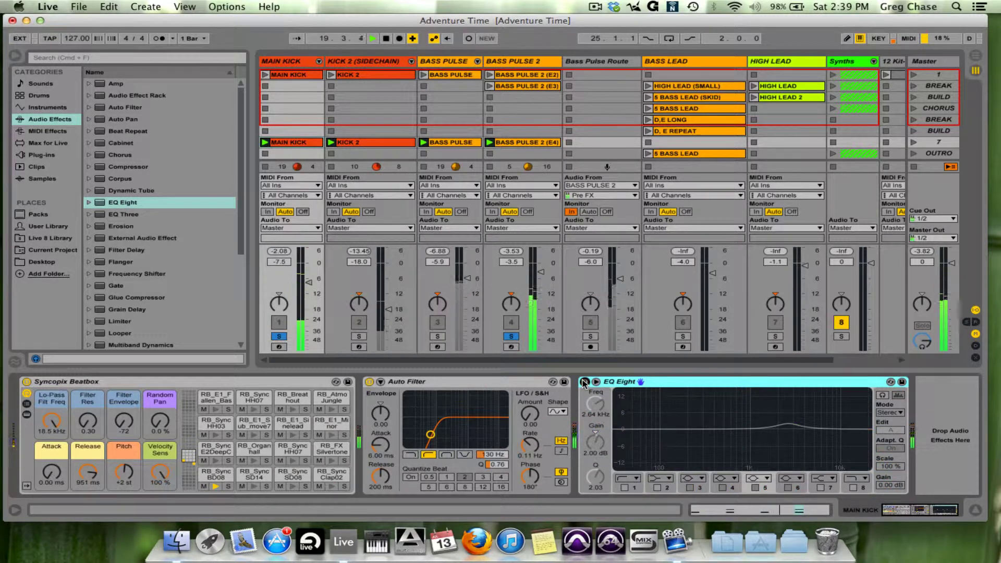
left_click(585, 382)
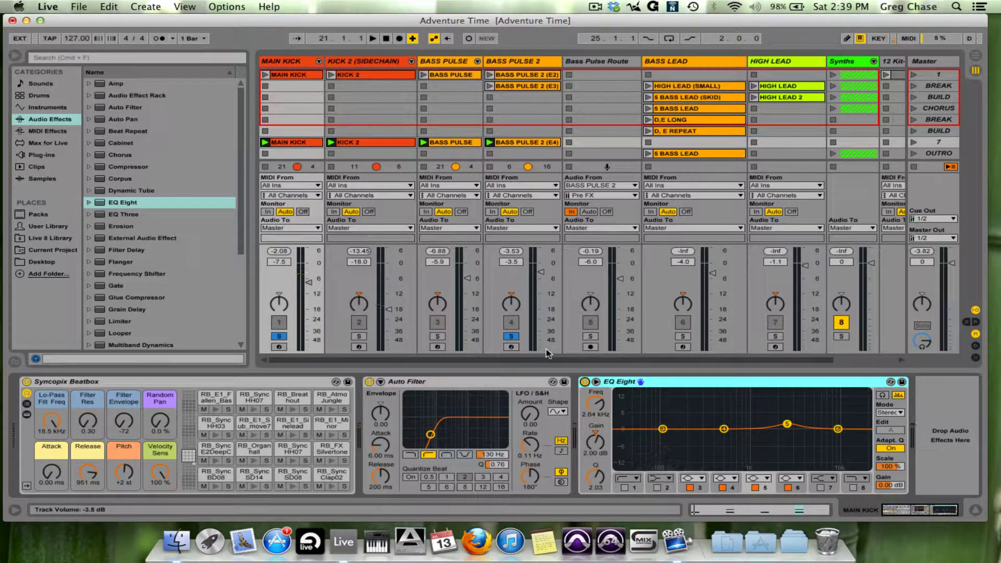
Stop scene 7 playback at bar 21.
key("space")
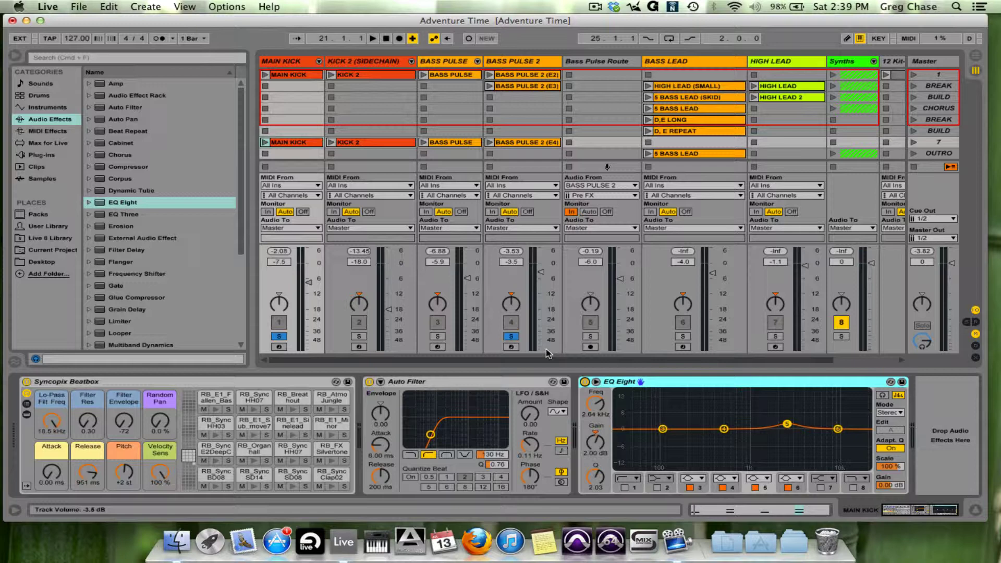